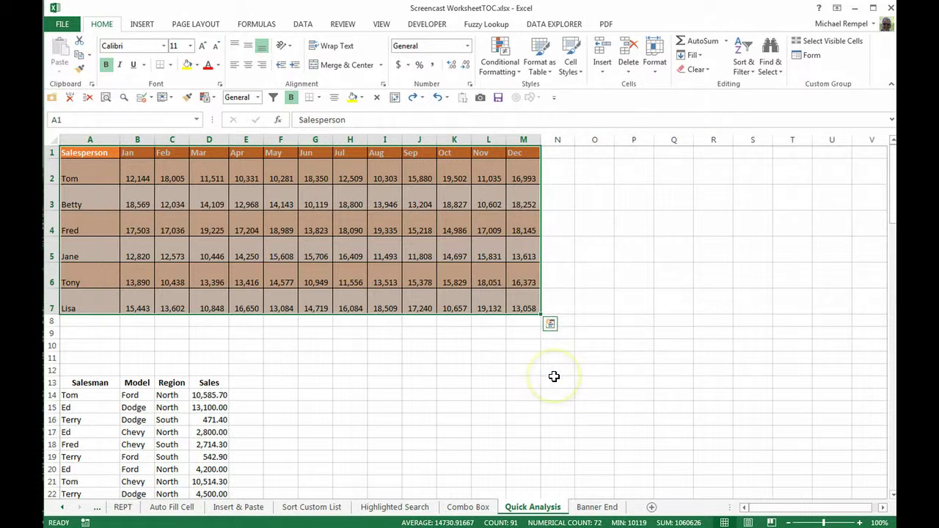
# Examine the formatting, chart, totals, table and sparkline options that Quick Analysis offers for the monthly sales range A1:M7.
pyautogui.hotkey('ctrl', 'q')
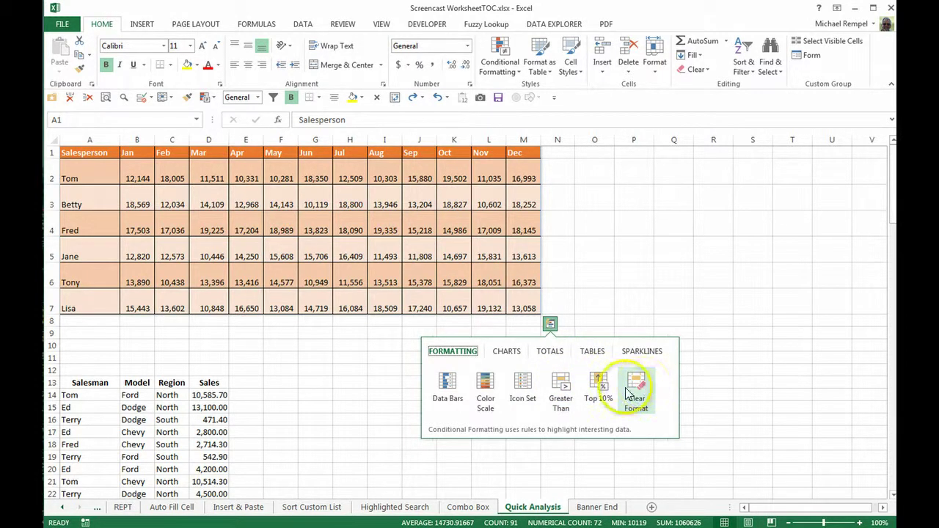
pyautogui.click(503, 351)
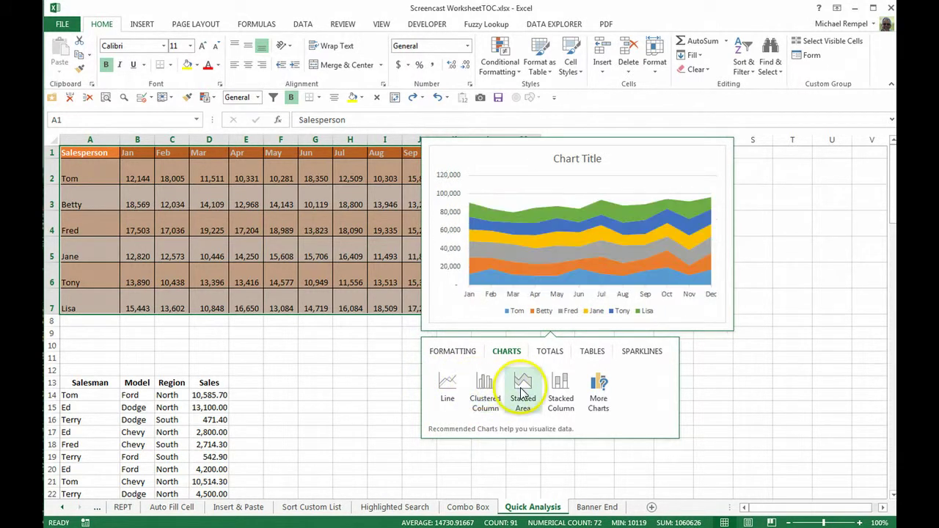
pyautogui.click(601, 385)
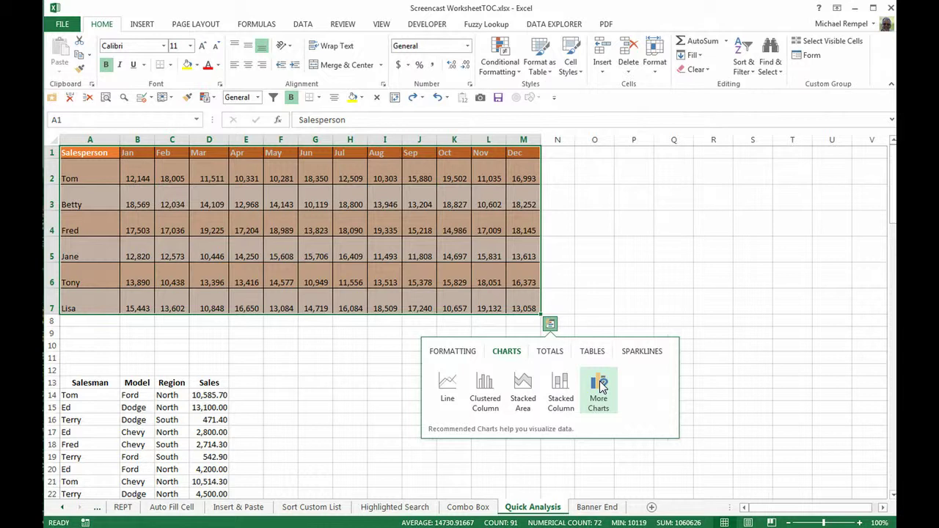
pyautogui.click(552, 351)
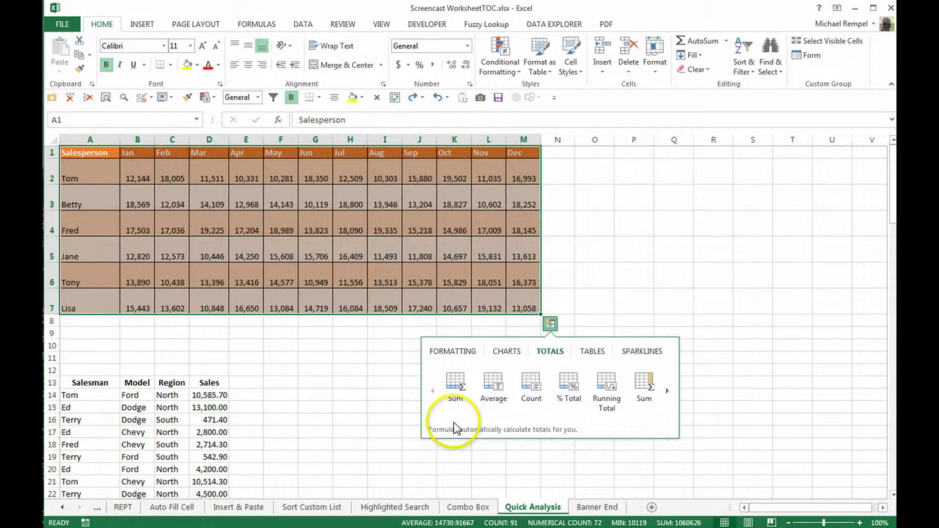
pyautogui.click(667, 391)
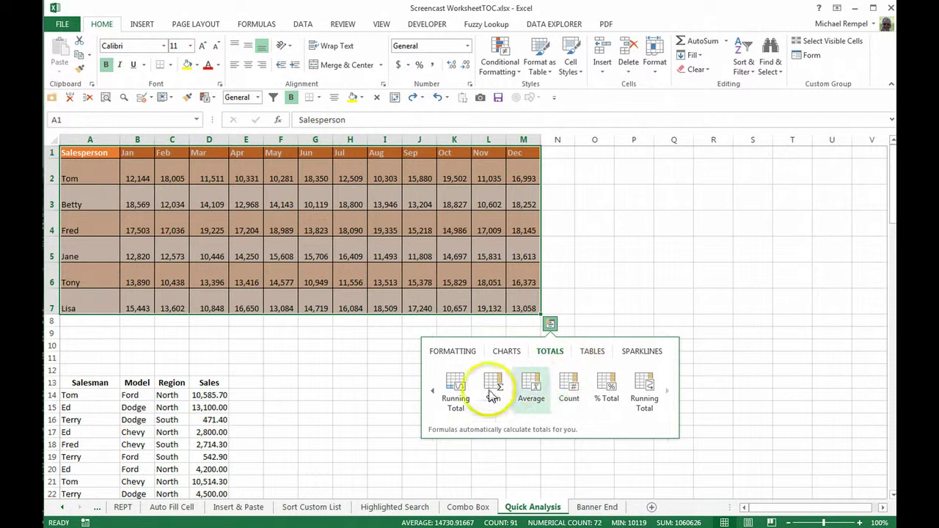
pyautogui.click(433, 391)
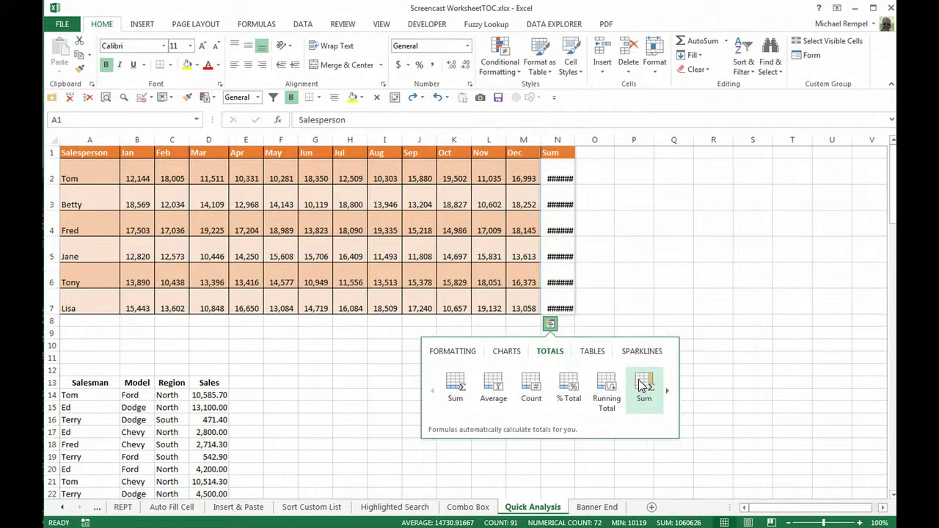
pyautogui.click(493, 389)
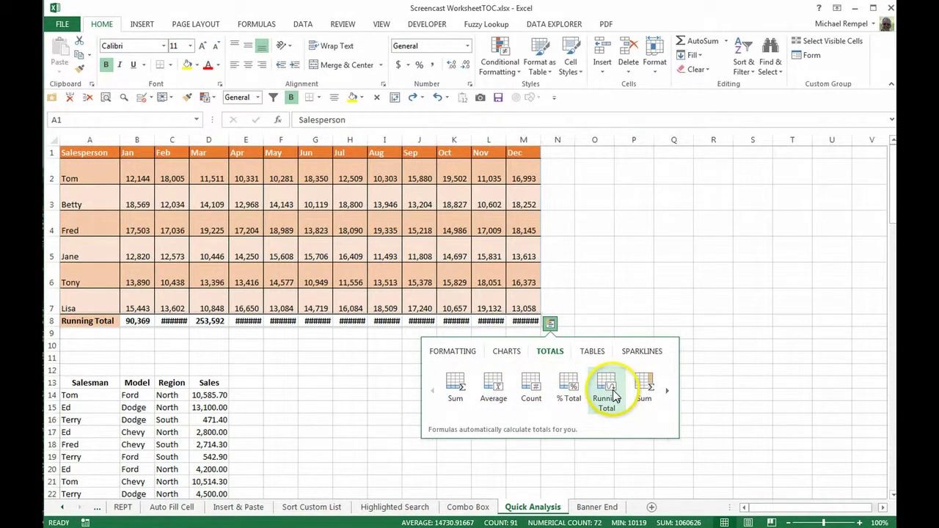
pyautogui.click(666, 391)
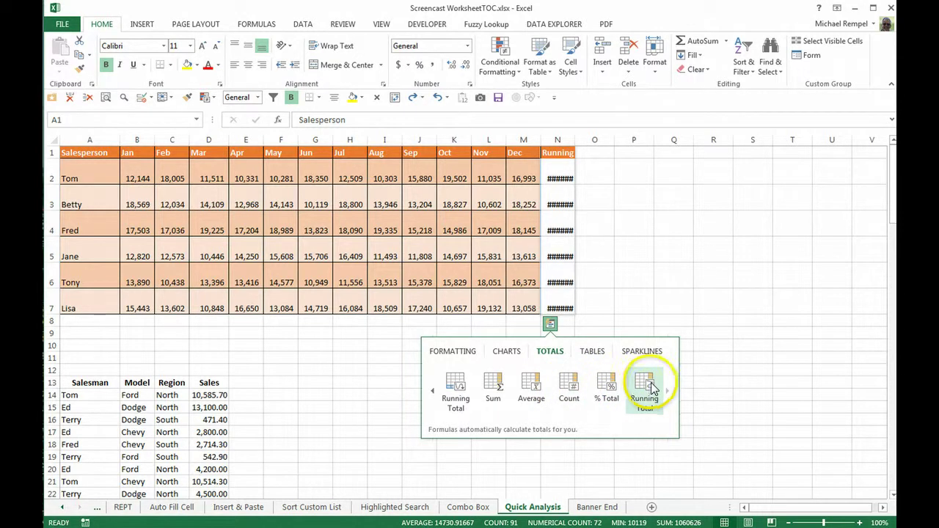
pyautogui.click(592, 352)
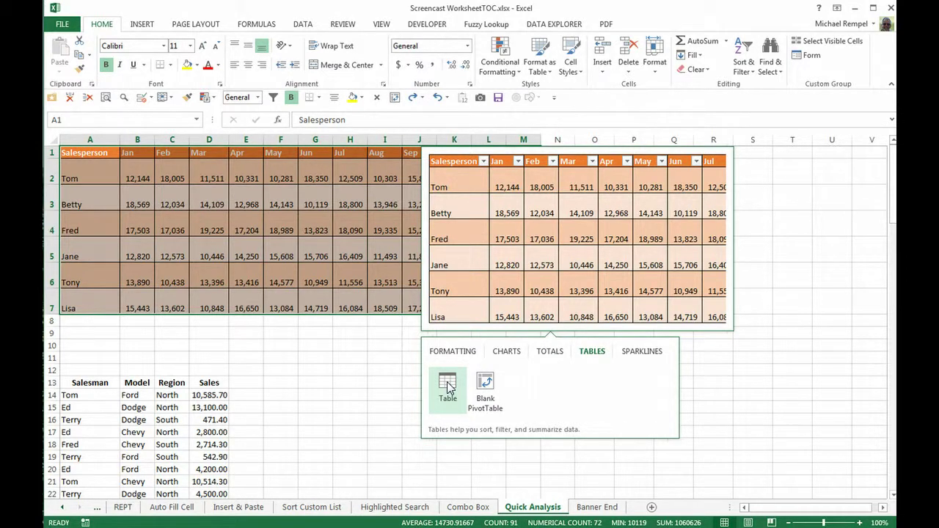
pyautogui.click(481, 388)
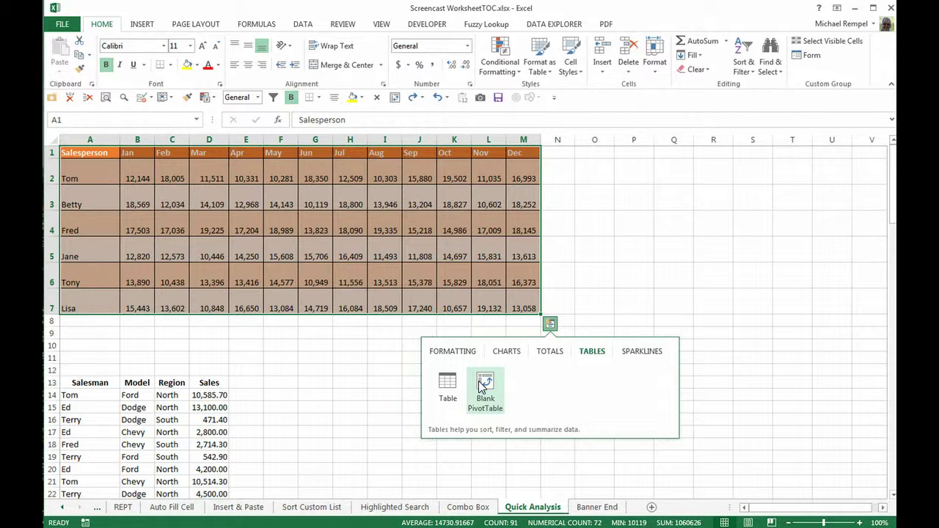
pyautogui.click(649, 353)
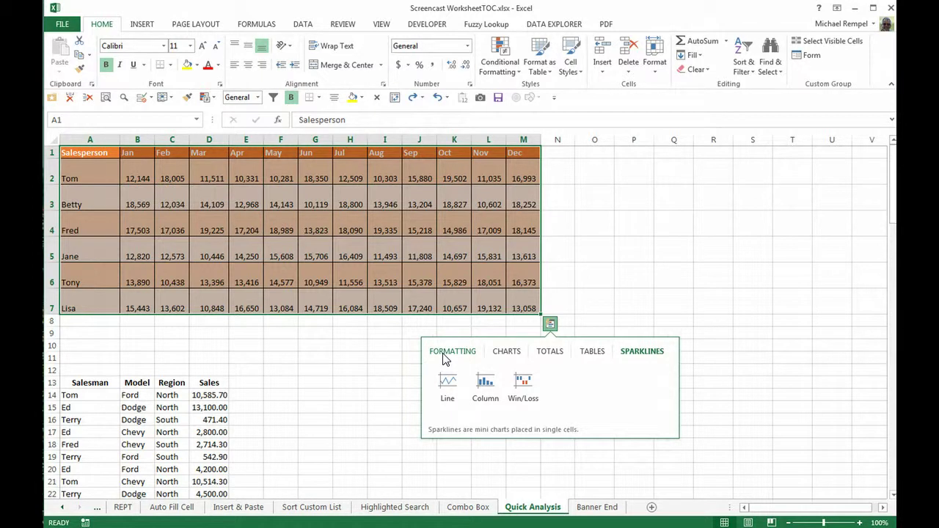
pyautogui.click(442, 358)
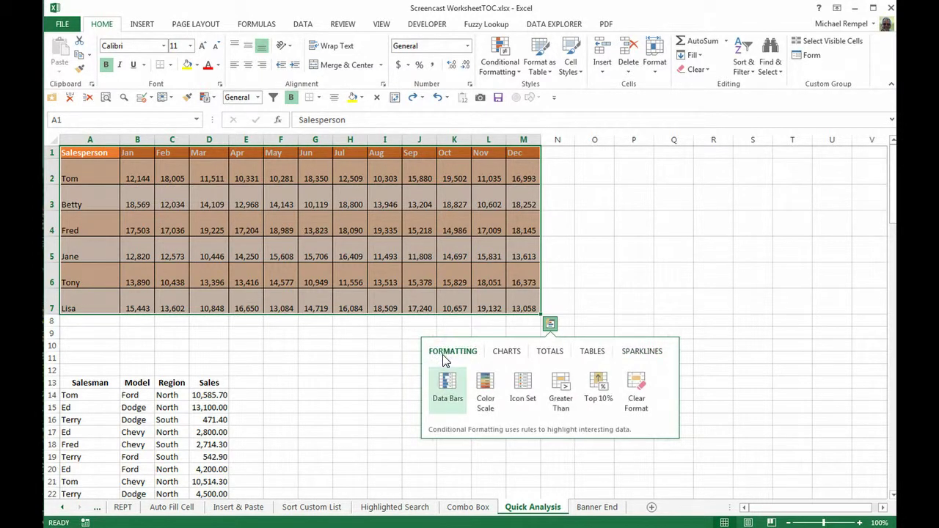
# Add a Sum column of each salesperson's row total with Quick Analysis and widen column N to fit the figures.
pyautogui.click(551, 352)
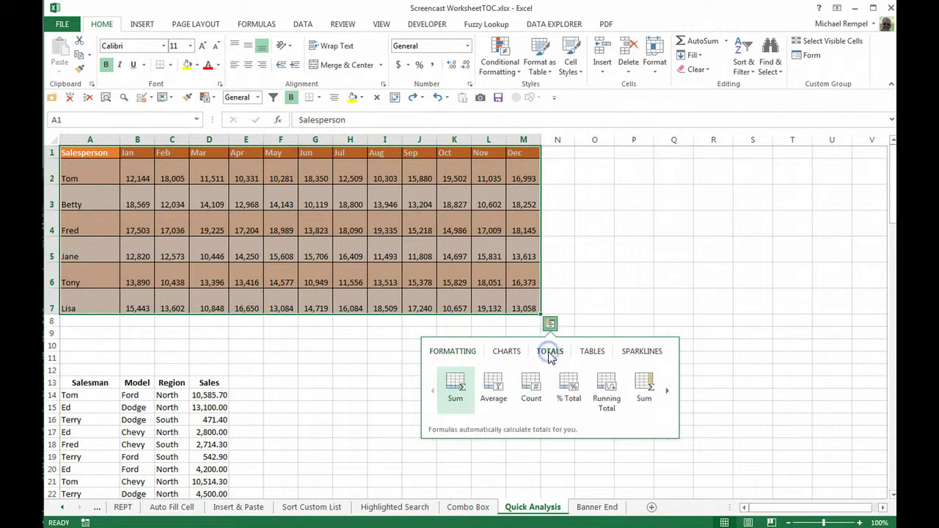
pyautogui.click(647, 394)
pyautogui.click(709, 257)
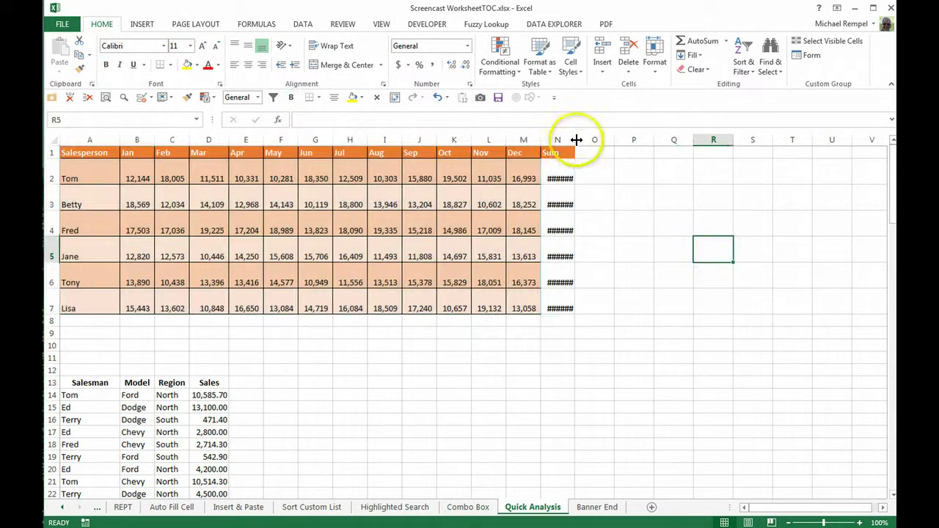
pyautogui.moveTo(577, 139); pyautogui.dragTo(639, 139)
# Apply Data Bars to the Sum column, N1:N7, using Quick Analysis.
pyautogui.click(574, 153)
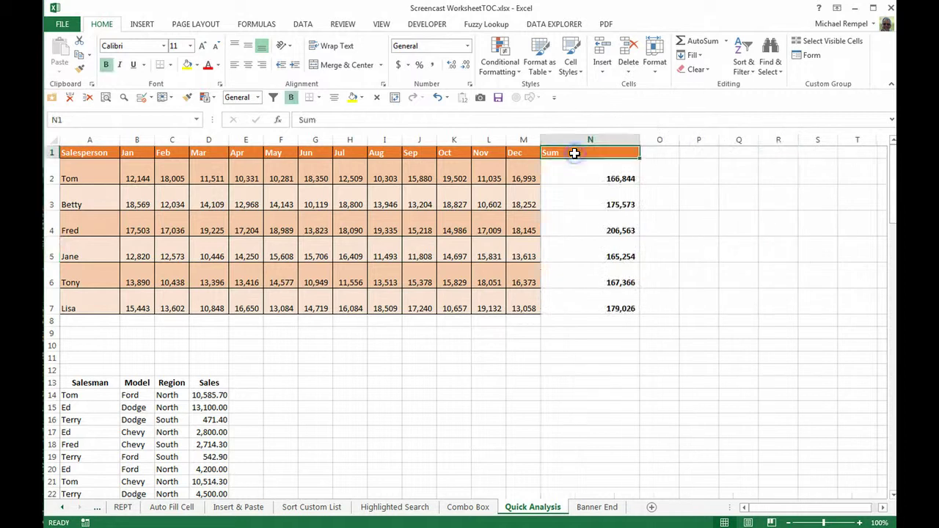
pyautogui.hotkey('ctrl', 'shift', 'Down')
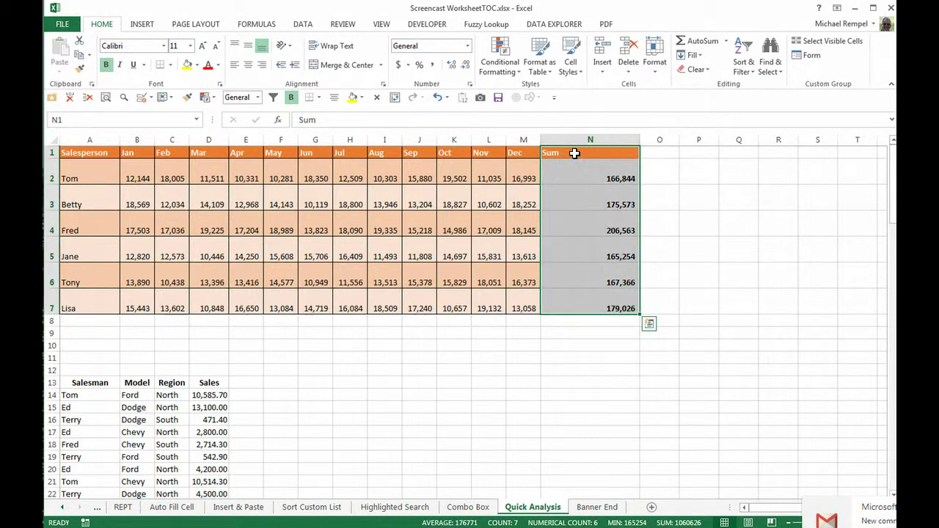
pyautogui.hotkey('ctrl', 'q')
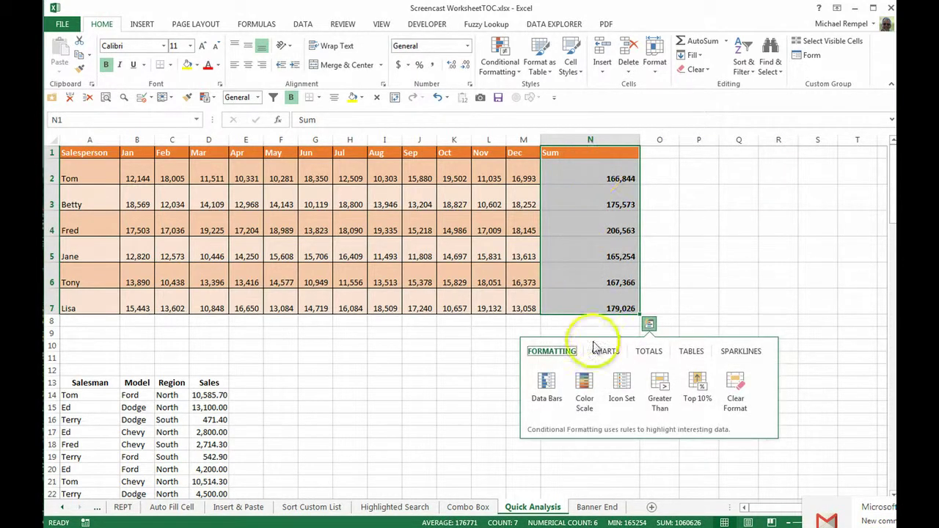
pyautogui.click(546, 404)
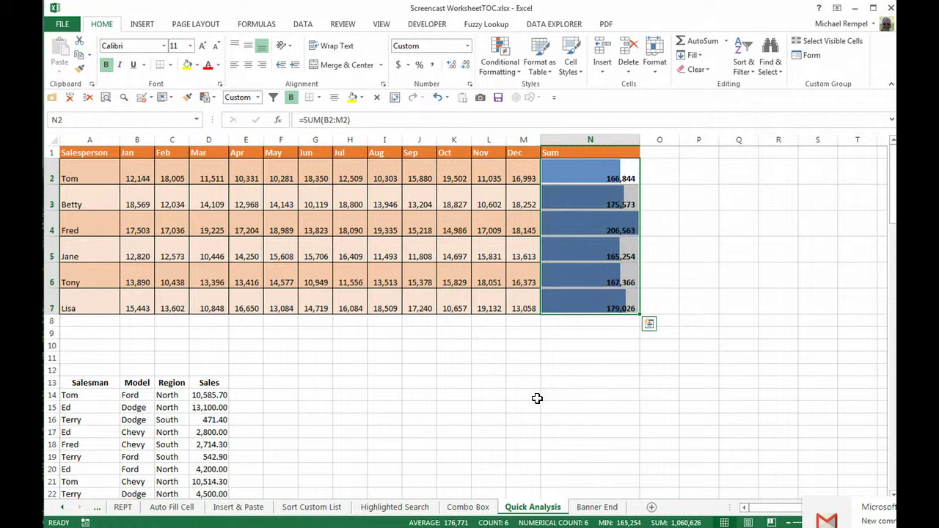
pyautogui.click(537, 399)
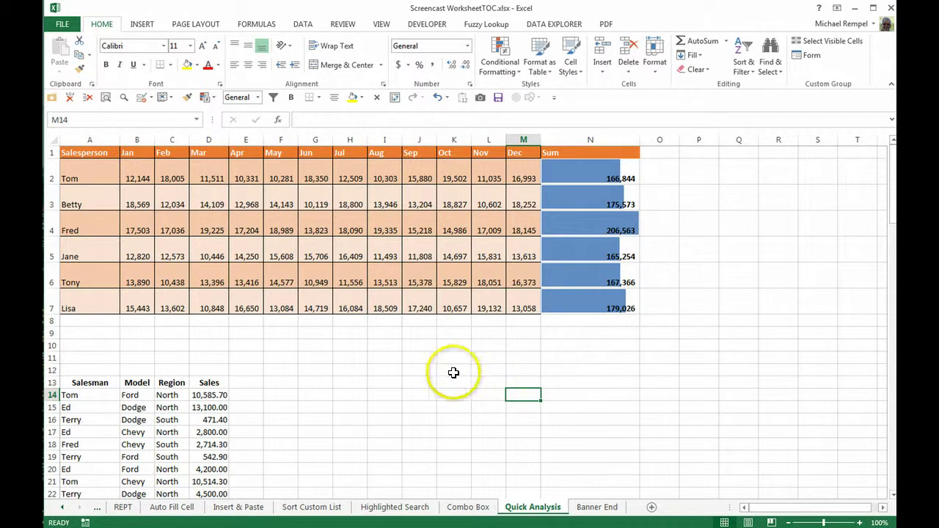
# Select the whole Salesman, Model, Region and Sales list from A13 to D122 and open Quick Analysis for it.
pyautogui.scroll(-2, 430, 373)
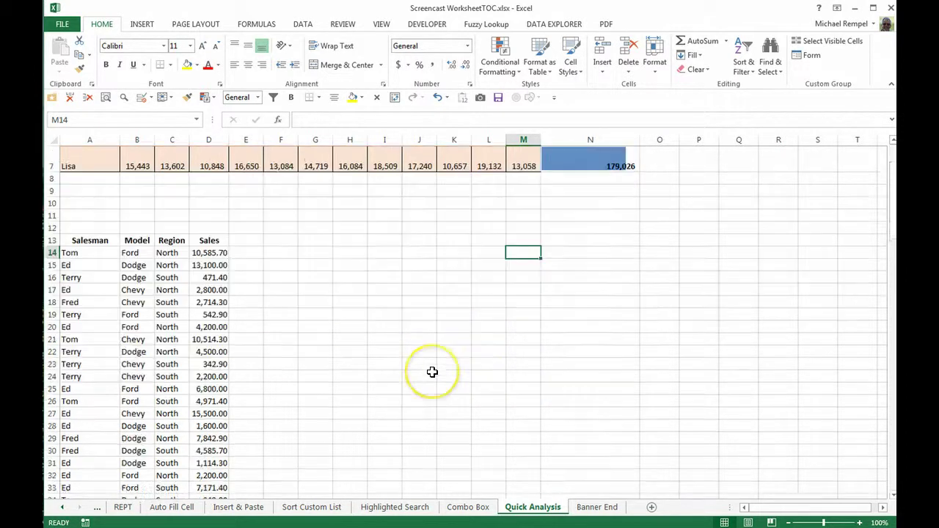
pyautogui.scroll(1, 432, 373)
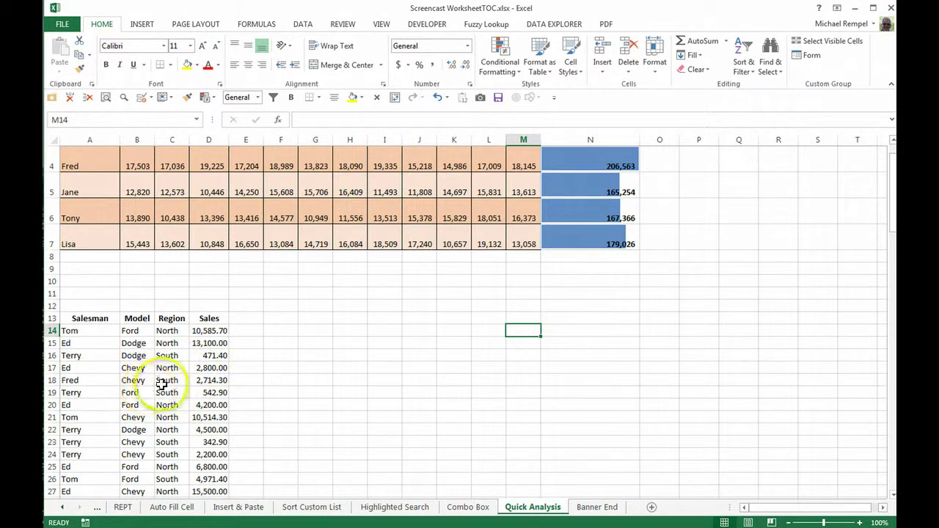
pyautogui.scroll(1, 218, 309)
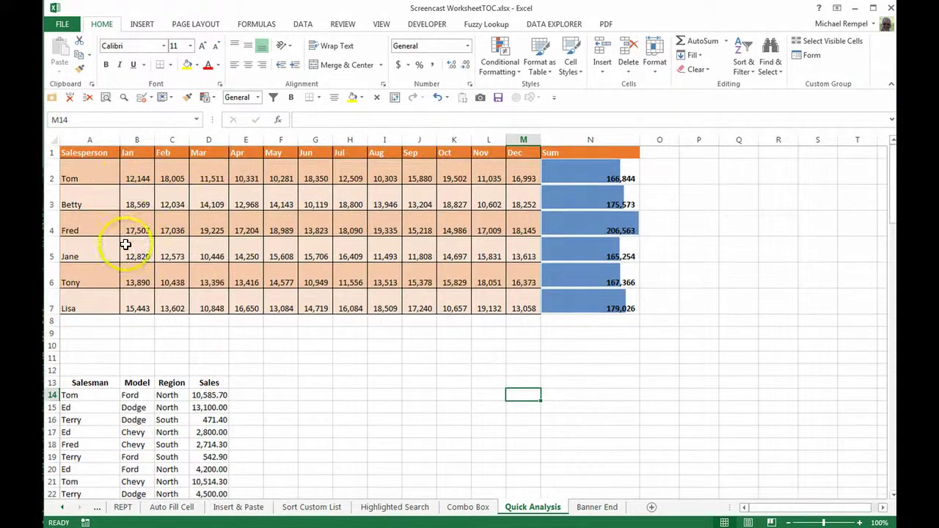
pyautogui.scroll(-2, 399, 364)
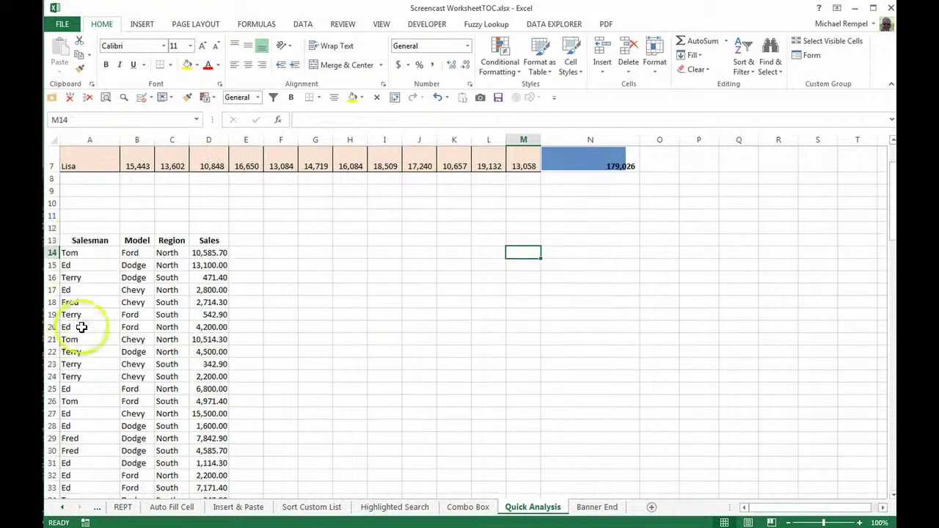
pyautogui.click(81, 240)
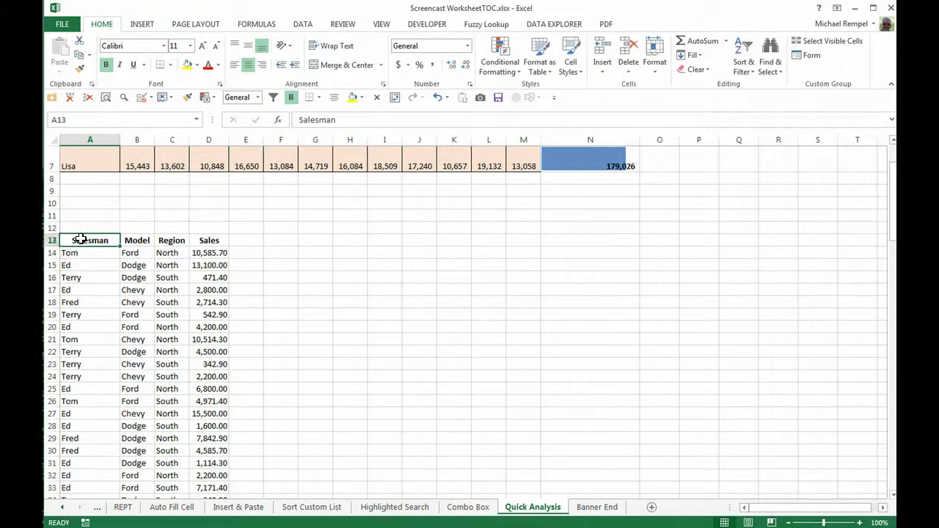
pyautogui.hotkey('ctrl', 'shift', 'Right')
pyautogui.hotkey('ctrl', 'shift', 'Down')
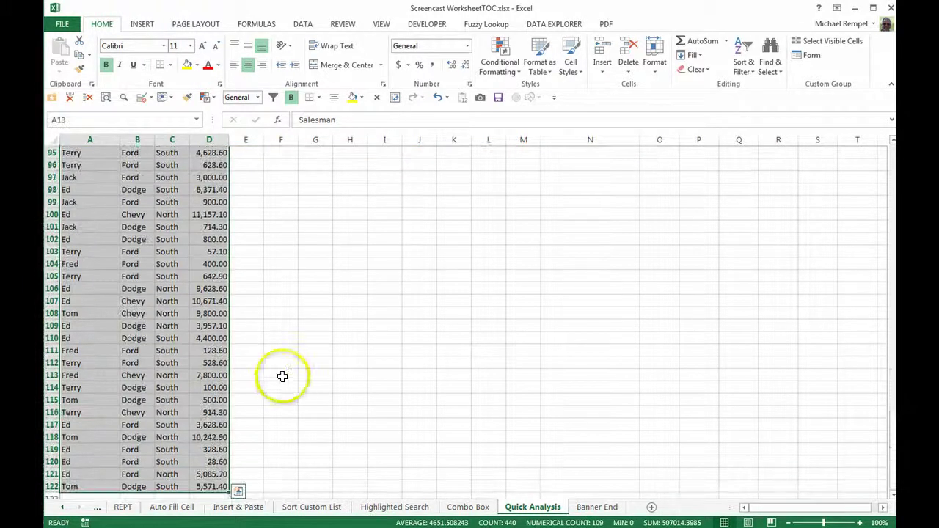
pyautogui.hotkey('ctrl', 'q')
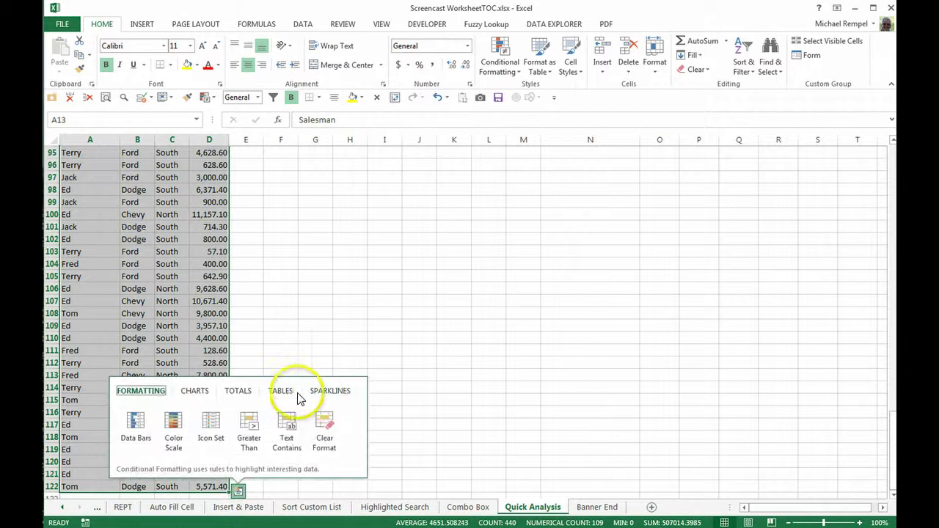
# Preview the suggested PivotTables and create the one summing Sales with Salesman in rows and Region in columns.
pyautogui.click(278, 394)
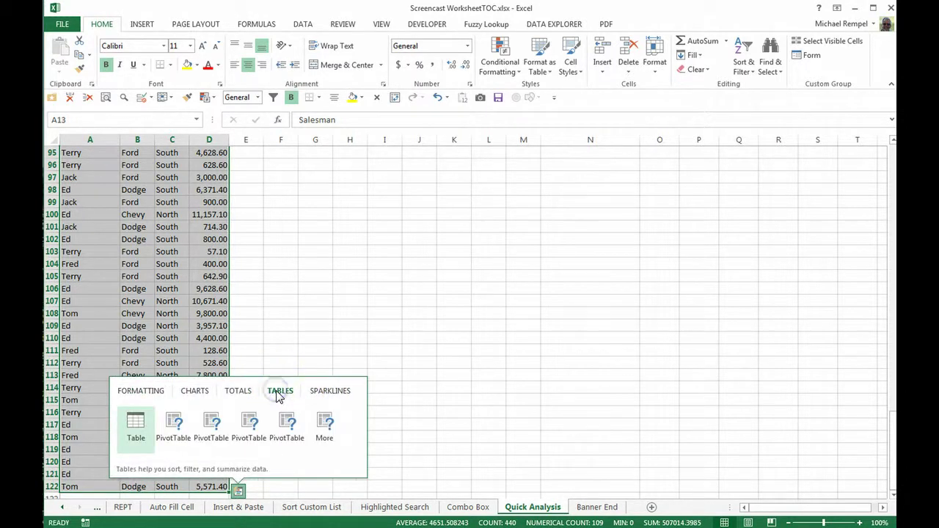
pyautogui.moveTo(176, 424)
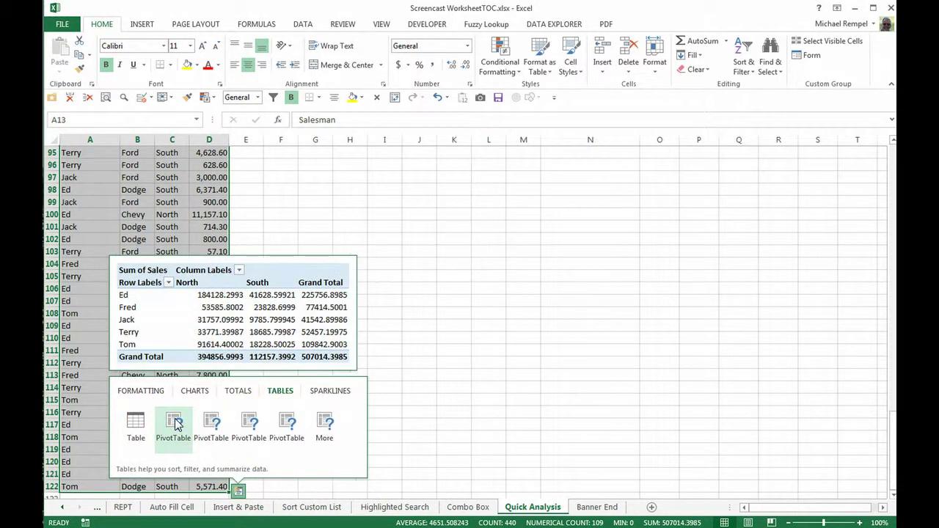
pyautogui.moveTo(218, 421)
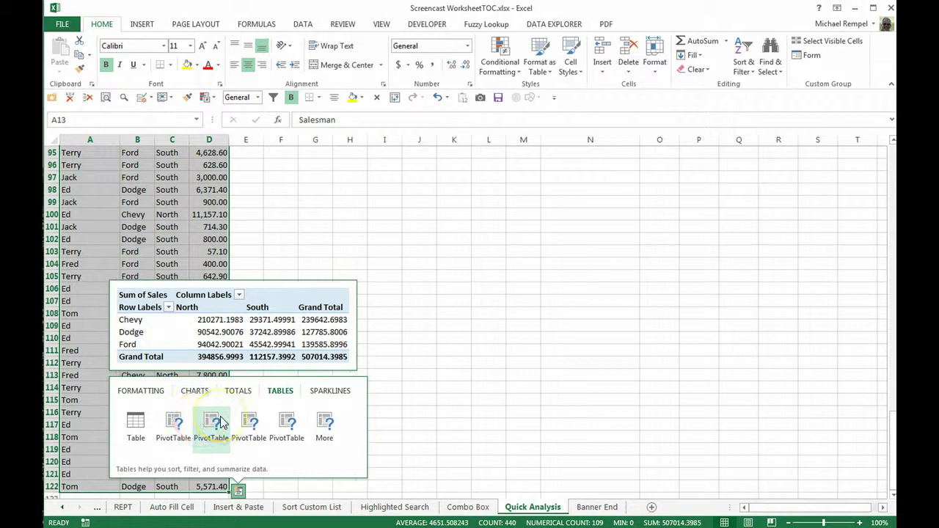
pyautogui.click(243, 426)
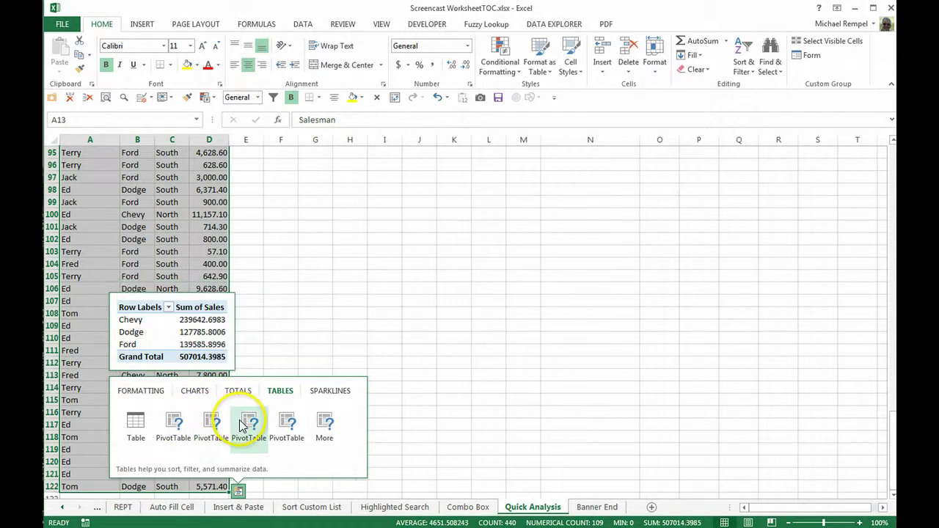
pyautogui.moveTo(290, 424)
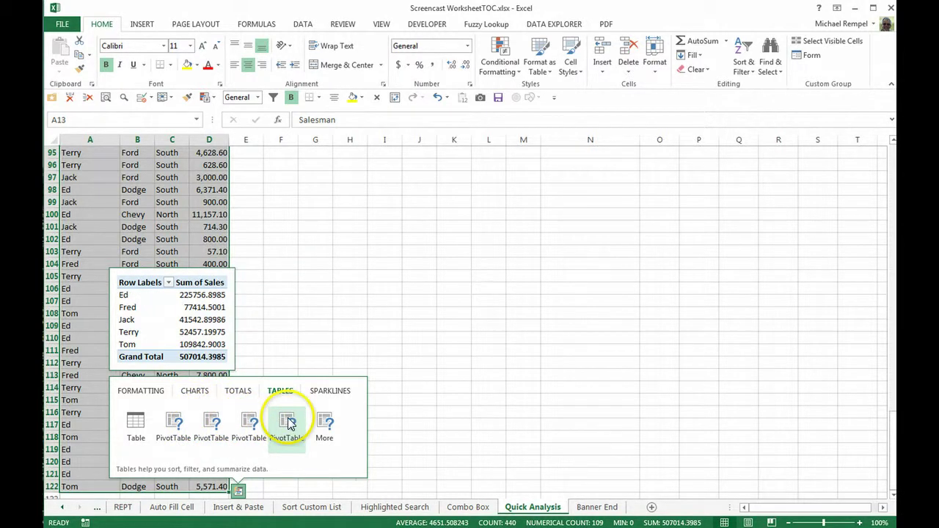
pyautogui.moveTo(184, 428)
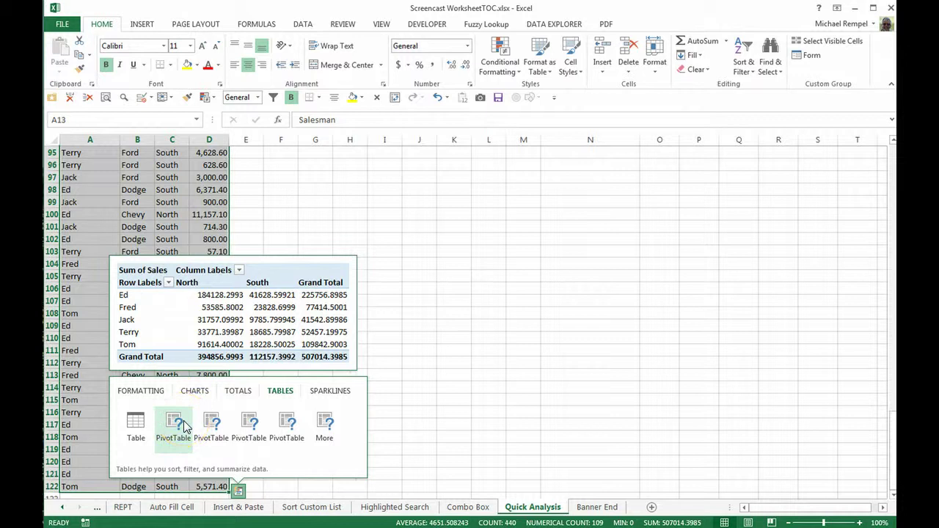
pyautogui.click(183, 425)
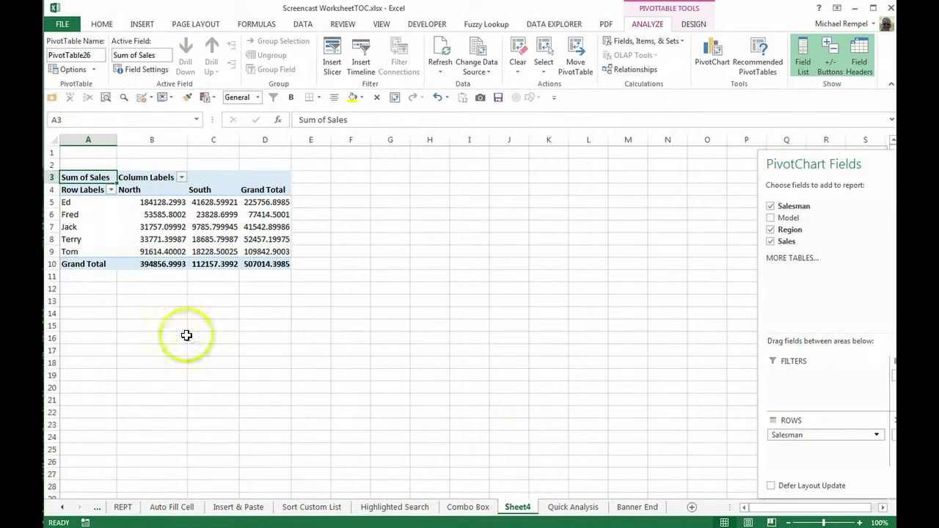
# Move the PivotChart Fields pane further into the sheet so that all its field areas can be seen.
pyautogui.moveTo(249, 240)
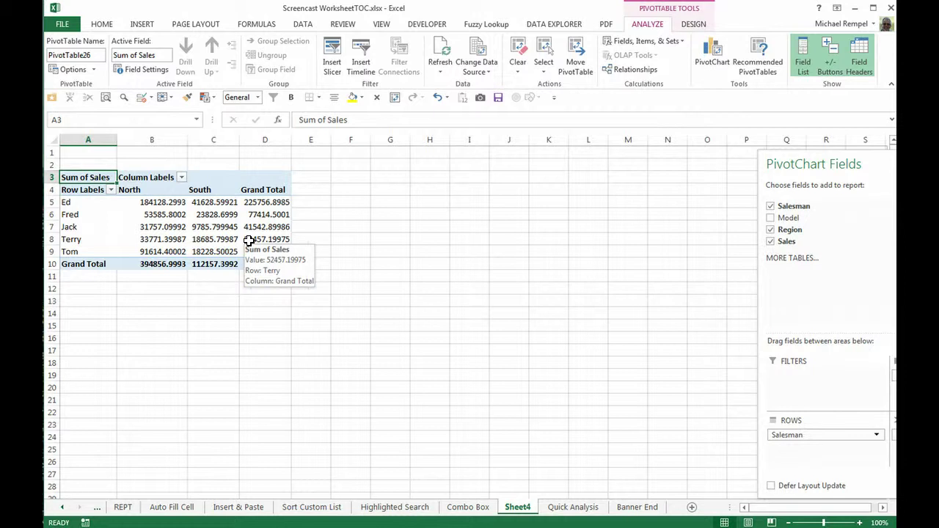
pyautogui.click(804, 187)
pyautogui.moveTo(804, 187); pyautogui.dragTo(729, 162)
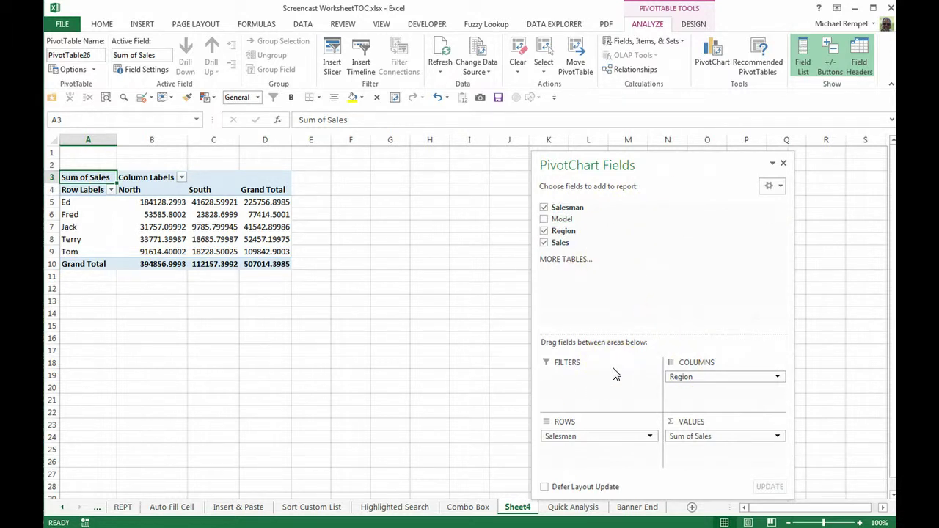
# Review the monthly sales table on the Quick Analysis sheet and show the Banner End sheet.
pyautogui.click(576, 508)
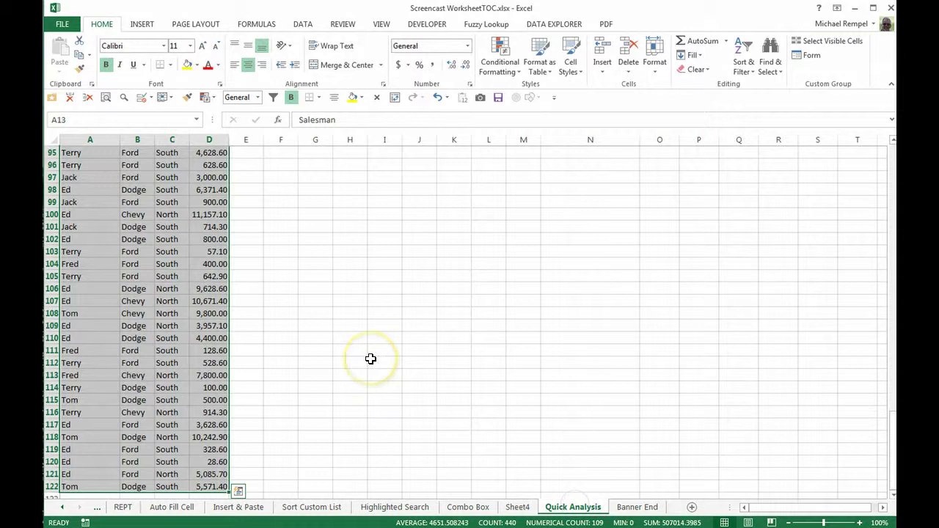
pyautogui.scroll(20, 370, 359)
pyautogui.click(370, 395)
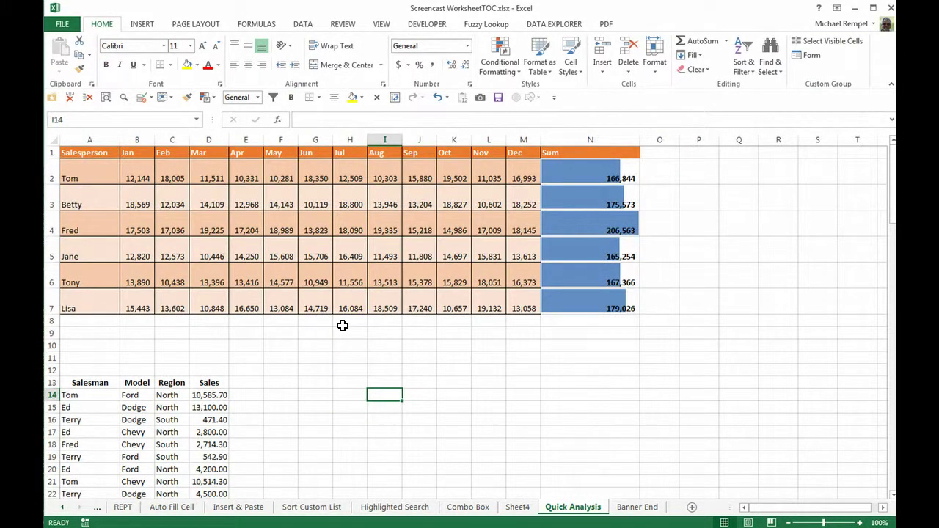
pyautogui.click(637, 507)
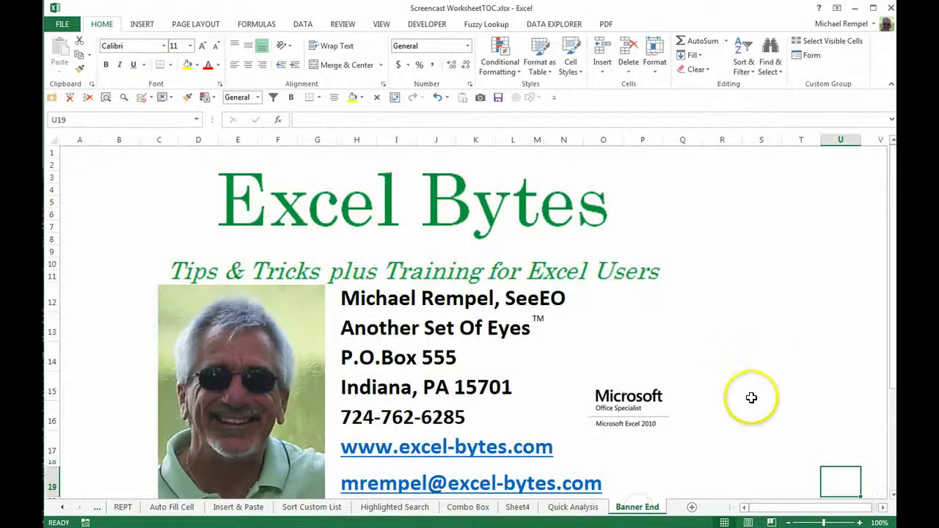